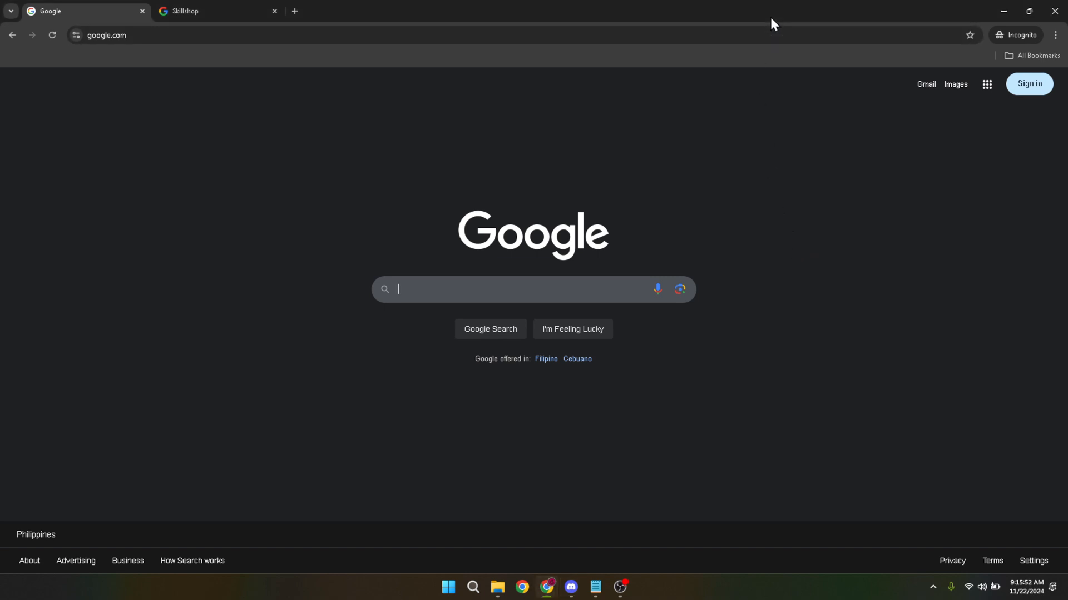
Sign in to Google with the remembered HEC Media account by entering the account password
click(775, 34)
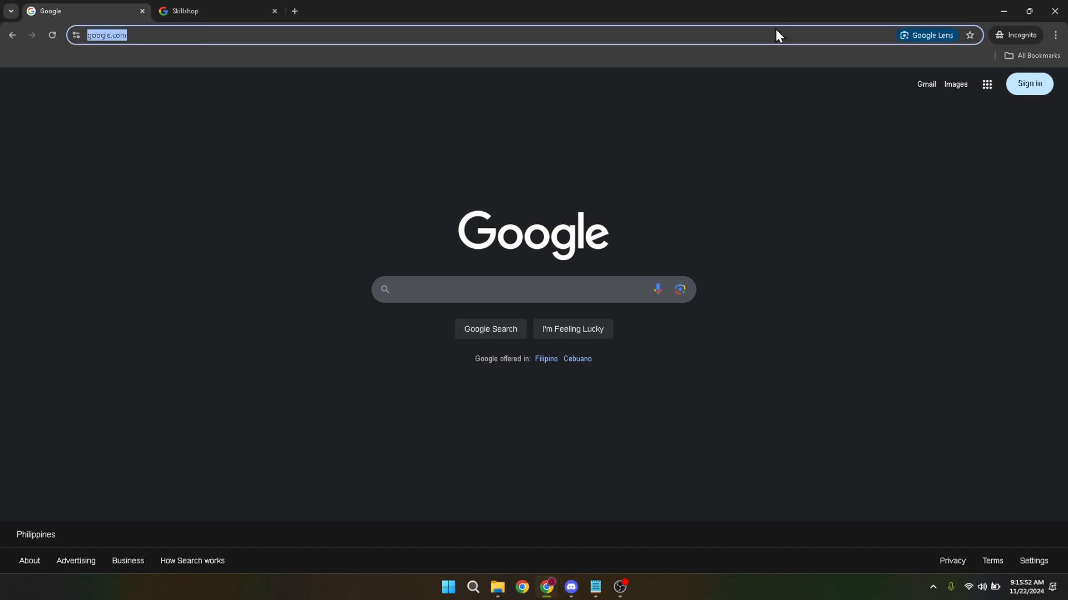
click(843, 91)
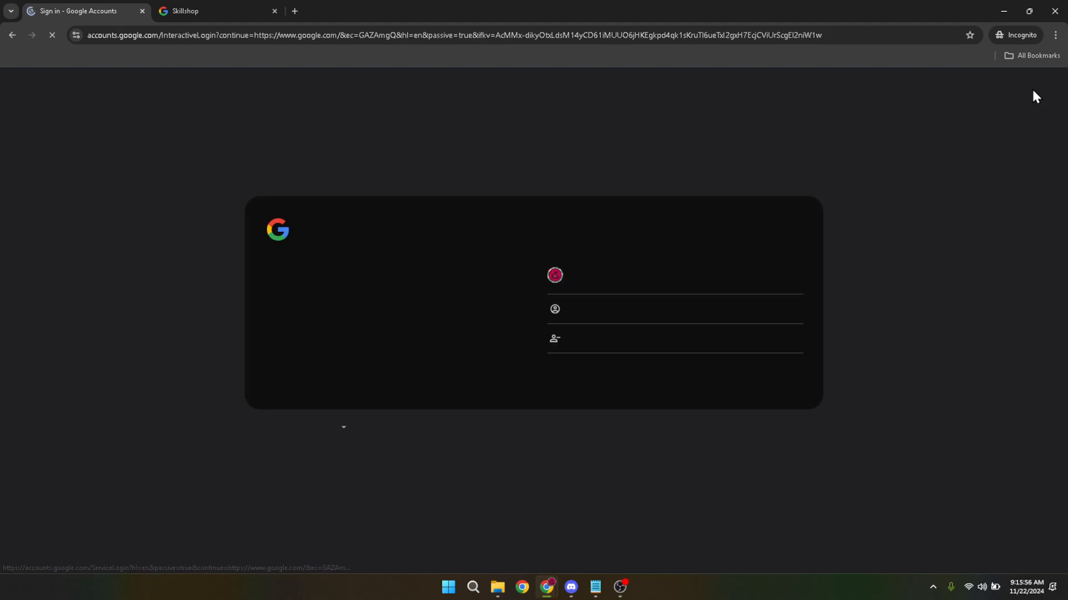
click(579, 275)
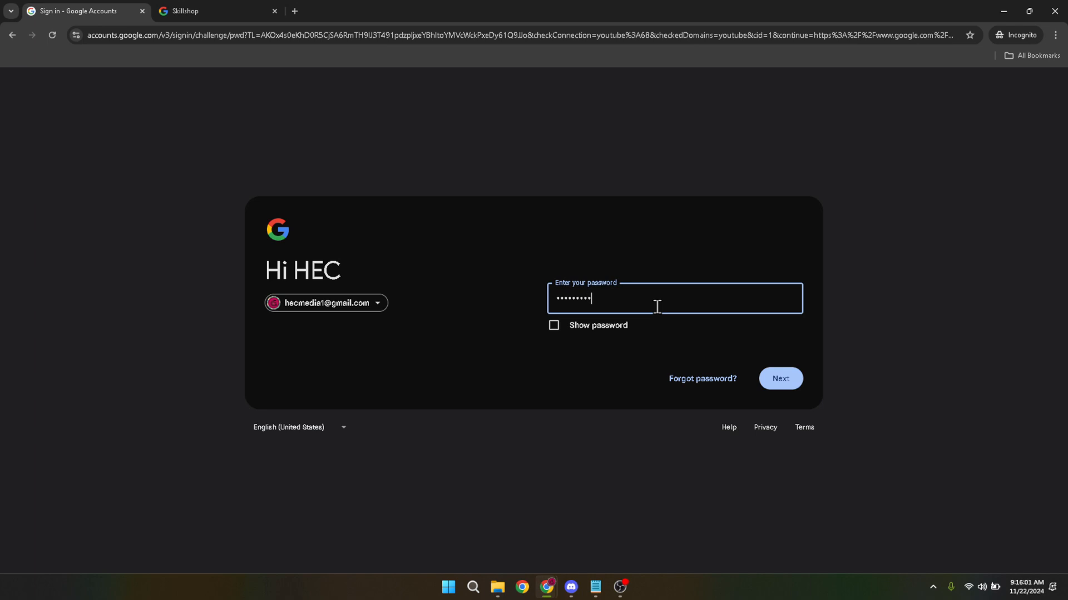
click(775, 386)
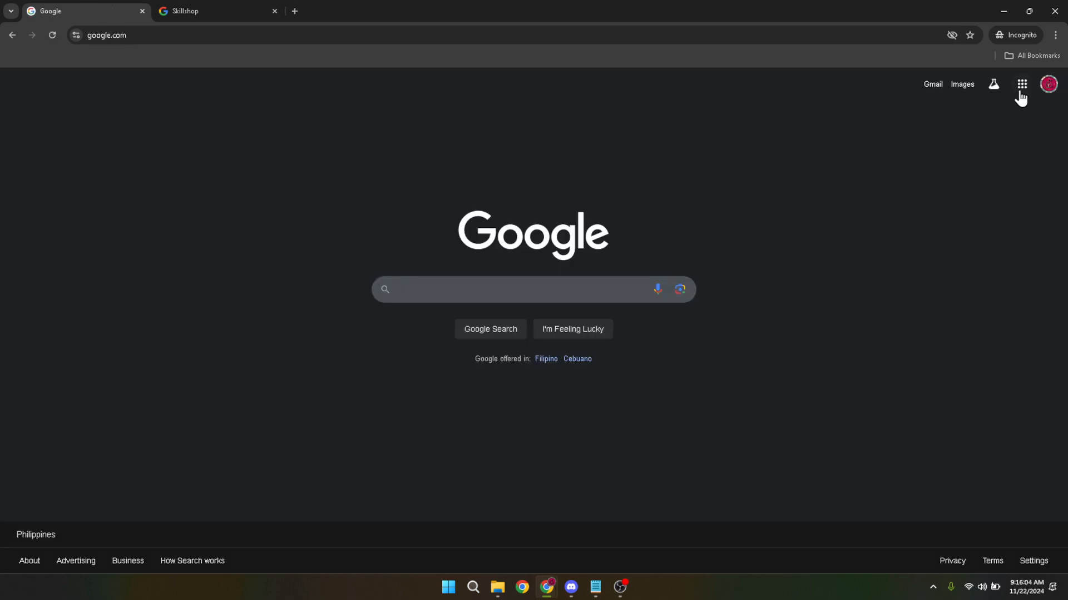
Find Google Analytics among the Google apps and open it
click(1020, 93)
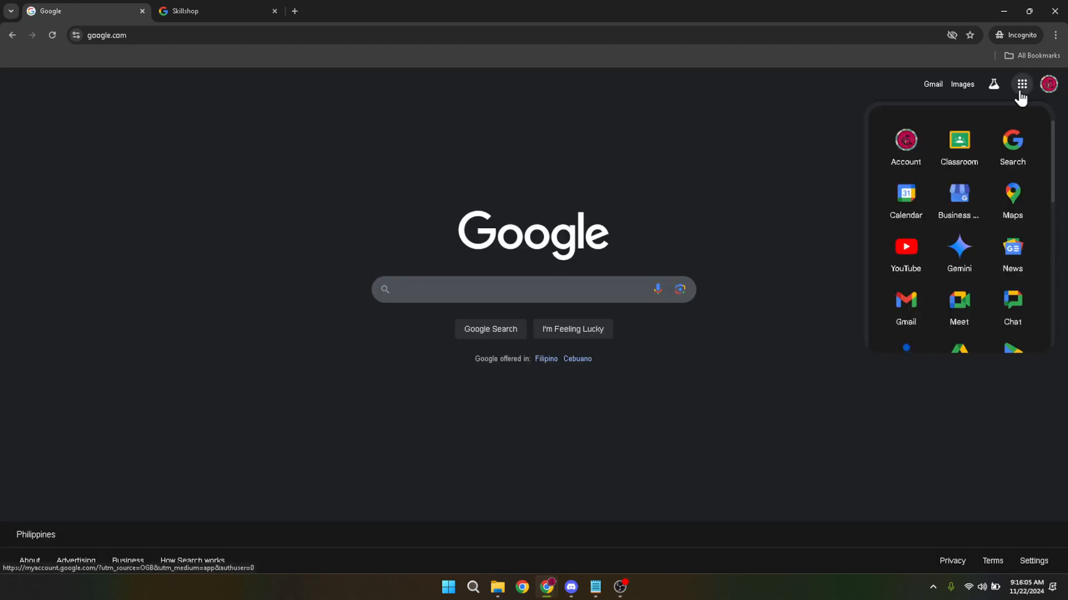
scroll(933, 210, down, 3)
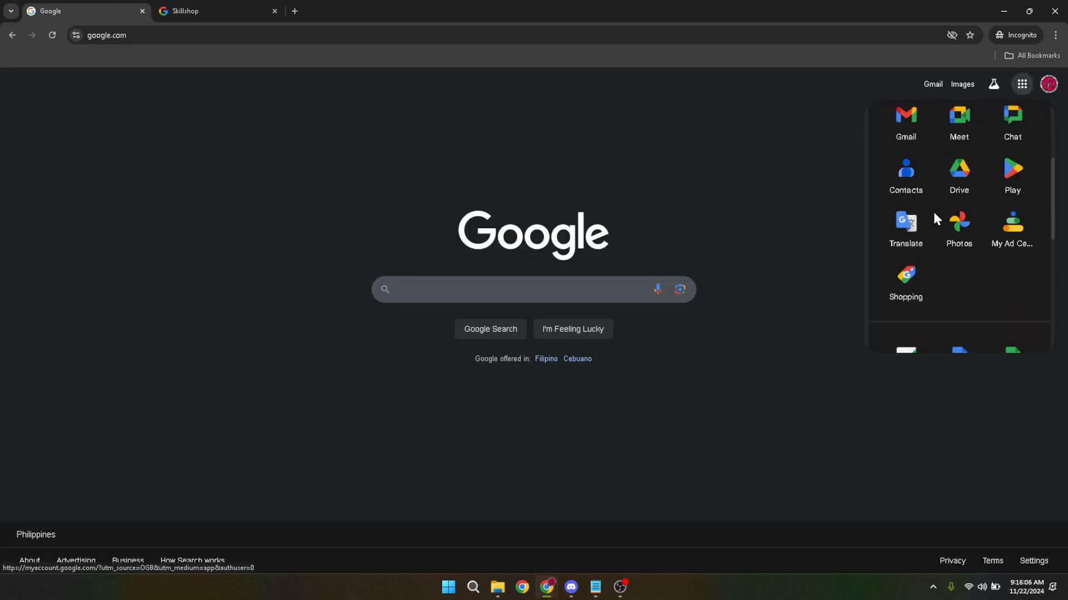
scroll(933, 214, down, 2)
scroll(931, 222, up, 2)
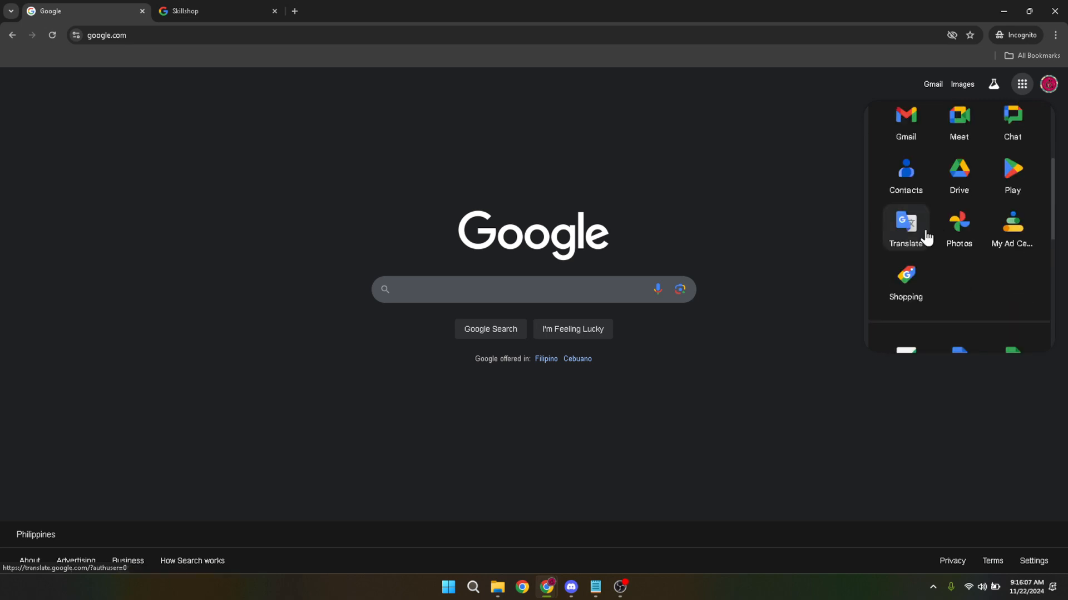
scroll(925, 238, down, 3)
scroll(921, 256, down, 2)
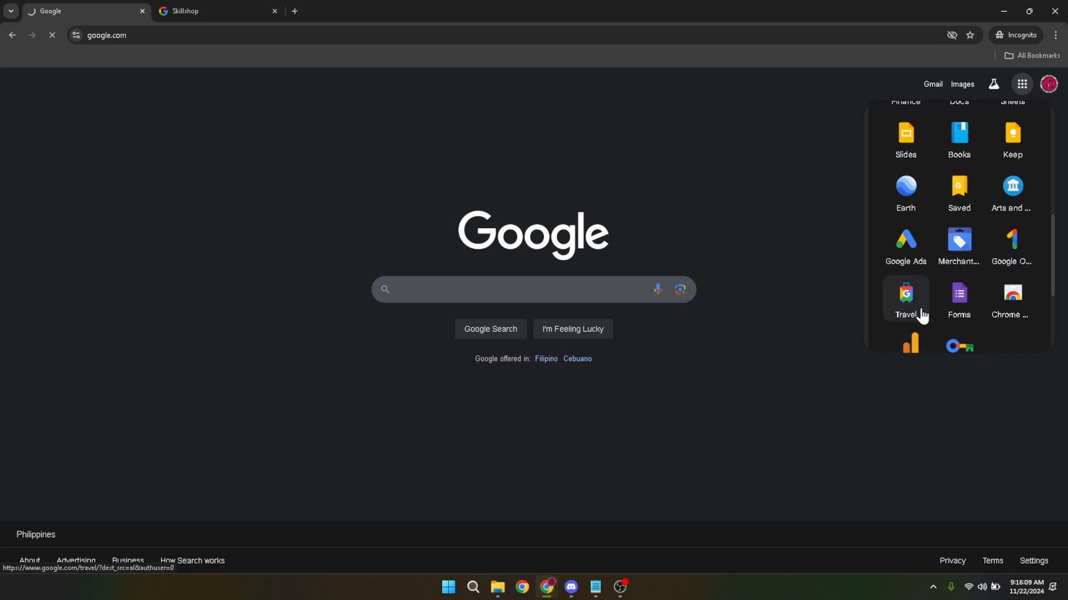
scroll(926, 303, down, 1)
click(914, 342)
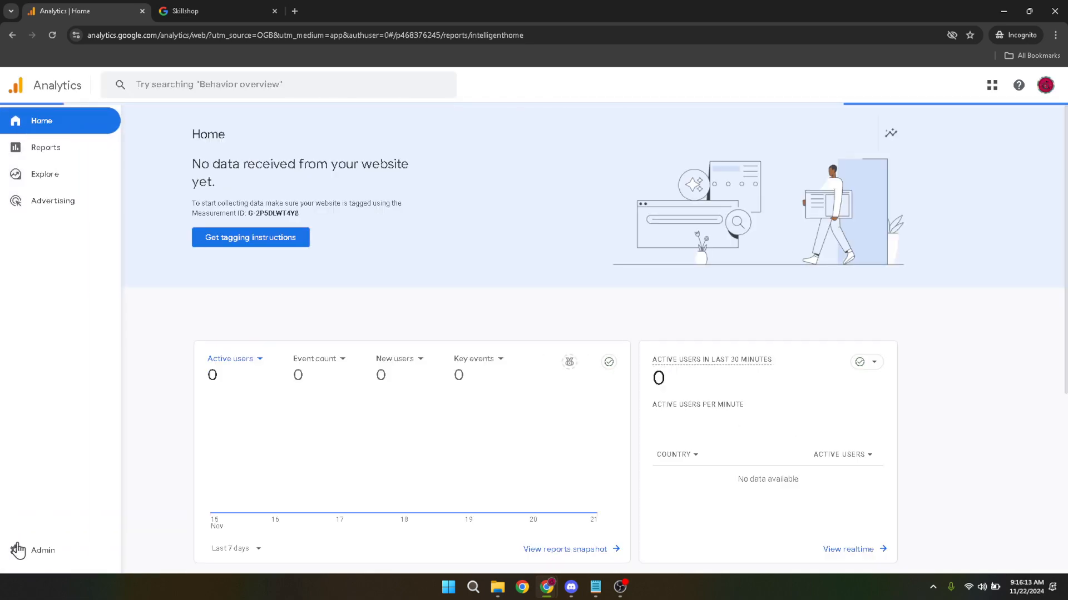
Open the Google Ads links page in the product links of the Analytics property's admin settings
click(15, 551)
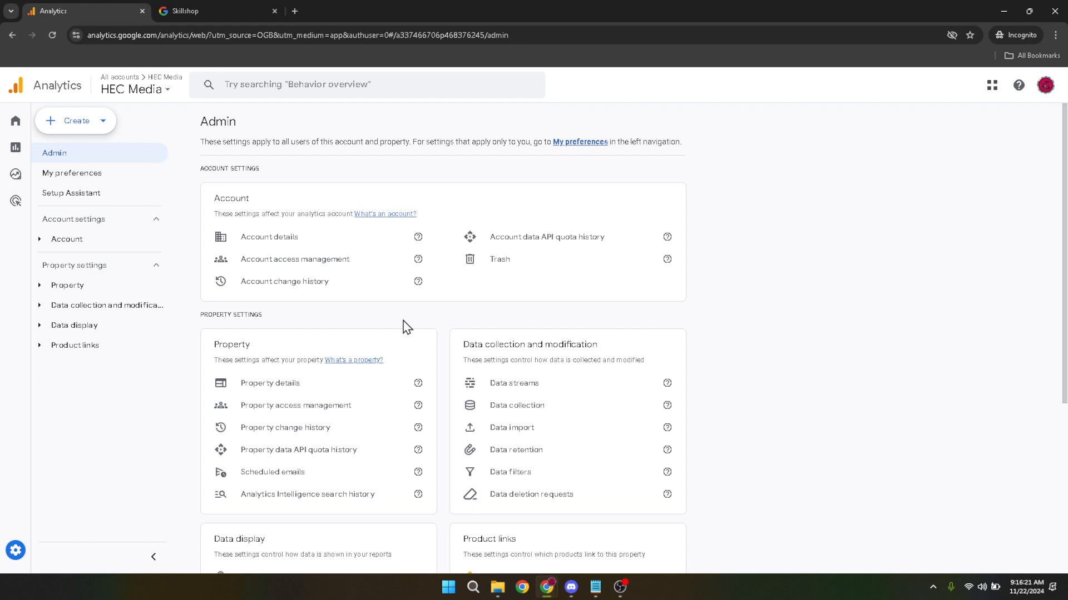
click(54, 349)
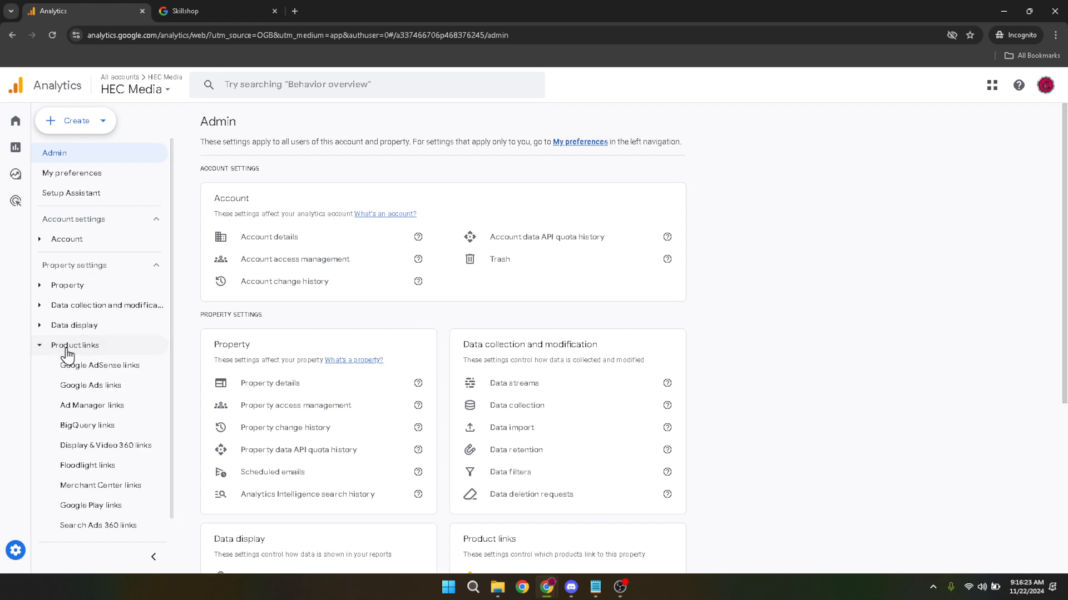
click(78, 390)
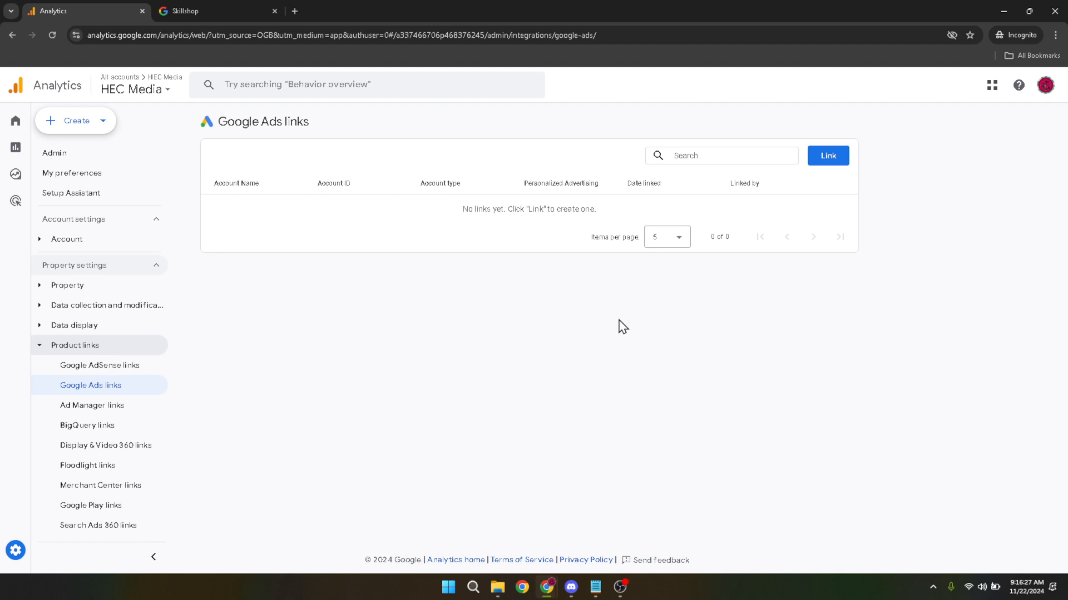
Start a new Google Ads link and choose the listed Google Ads account as the one to link
click(828, 158)
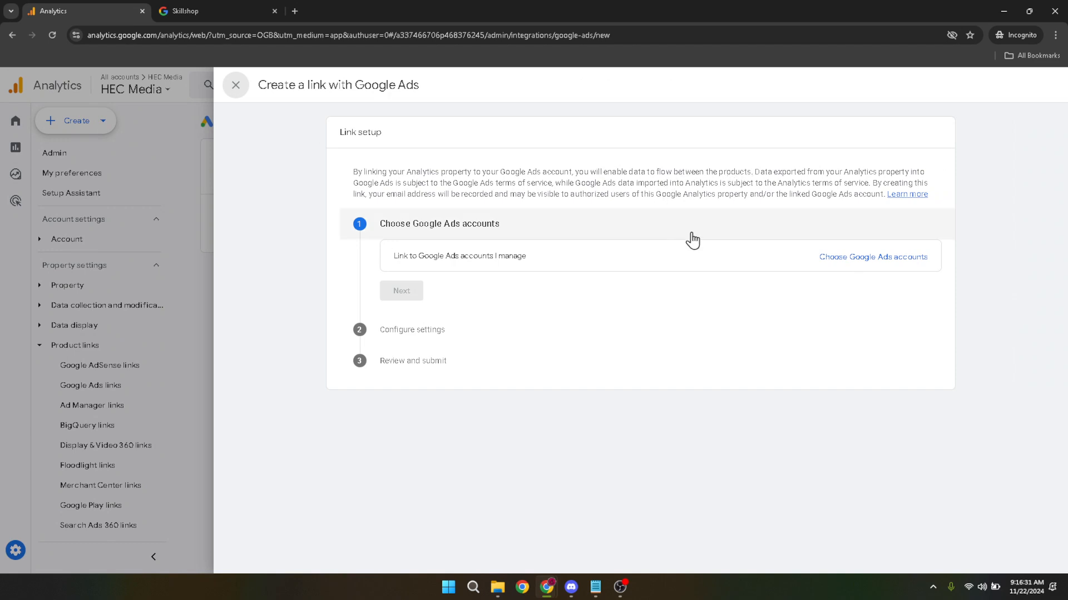
click(863, 265)
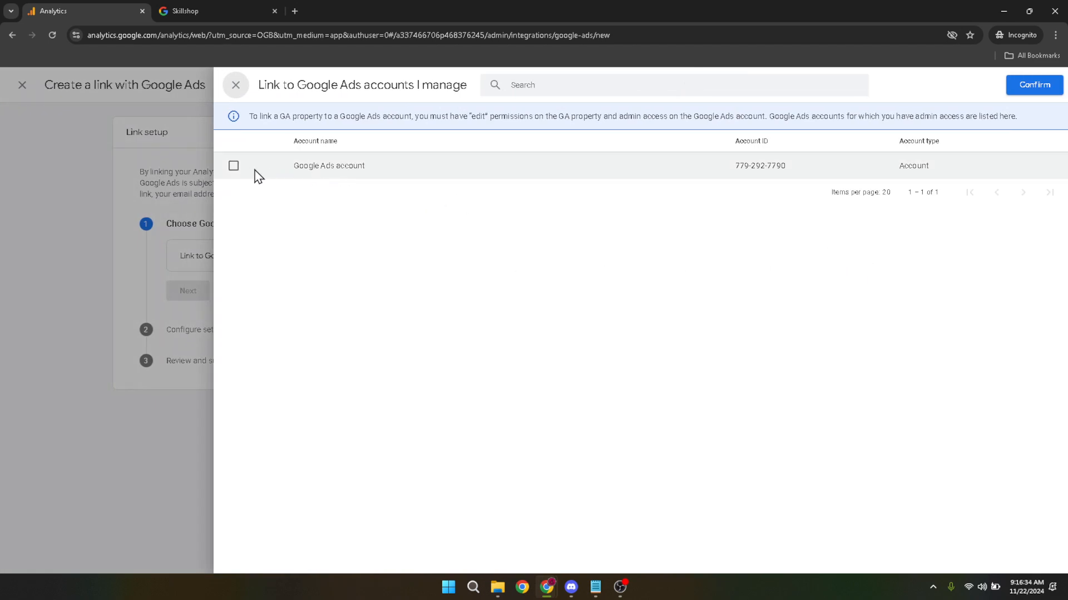
click(234, 167)
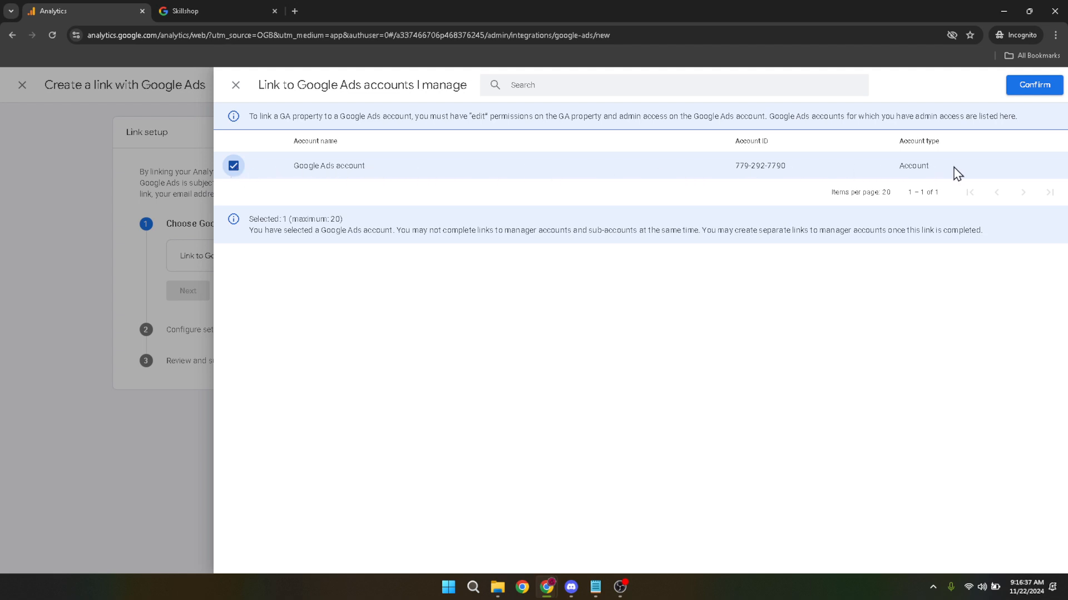
click(1032, 89)
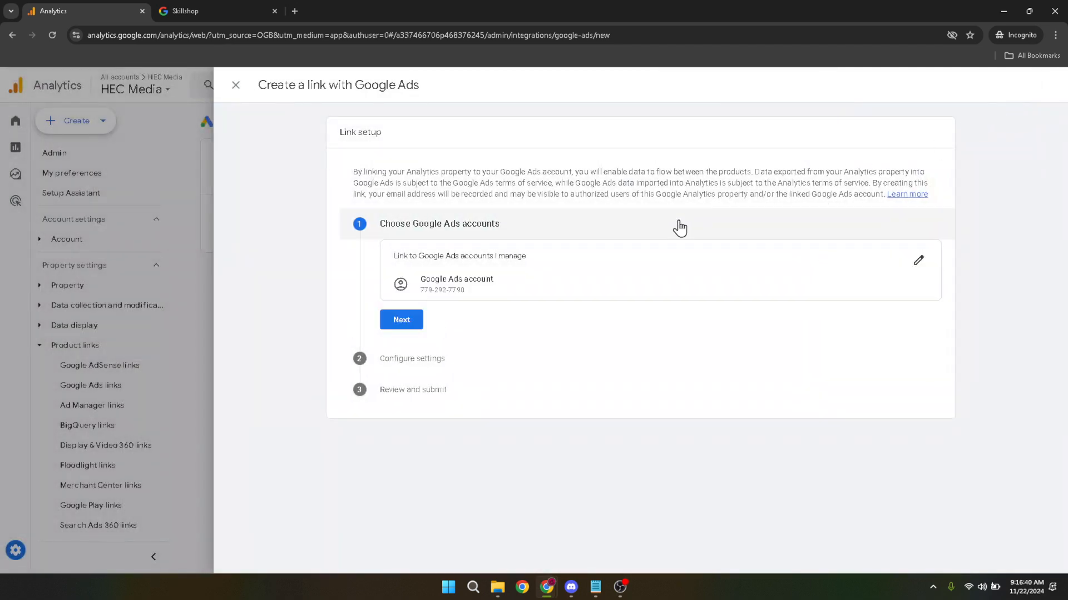
Accept the default link settings, with personalized advertising and access to Analytics features enabled, and submit the Google Ads link
click(421, 328)
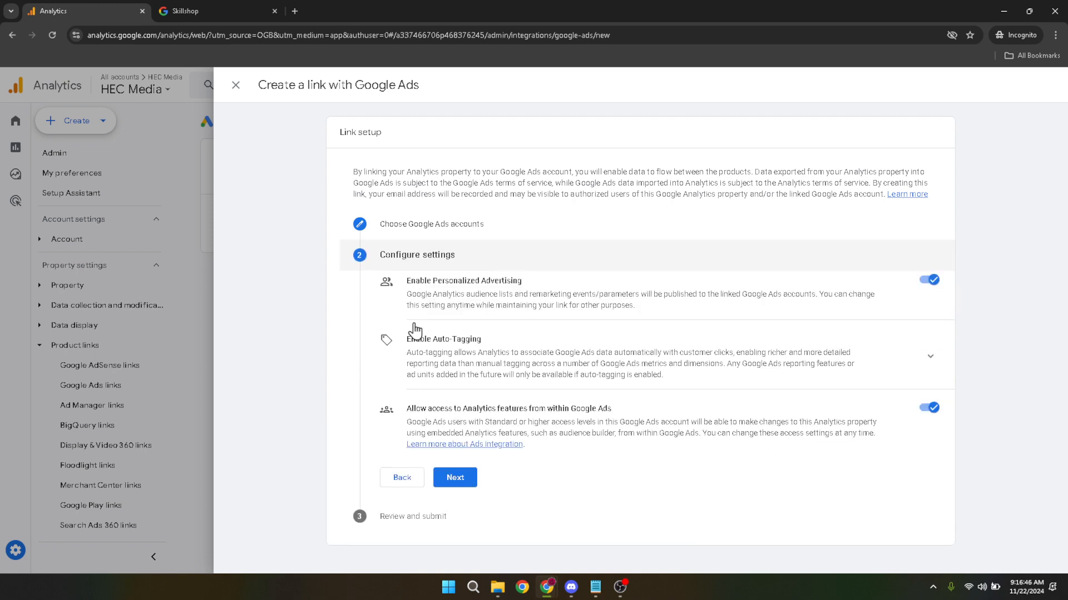
click(458, 482)
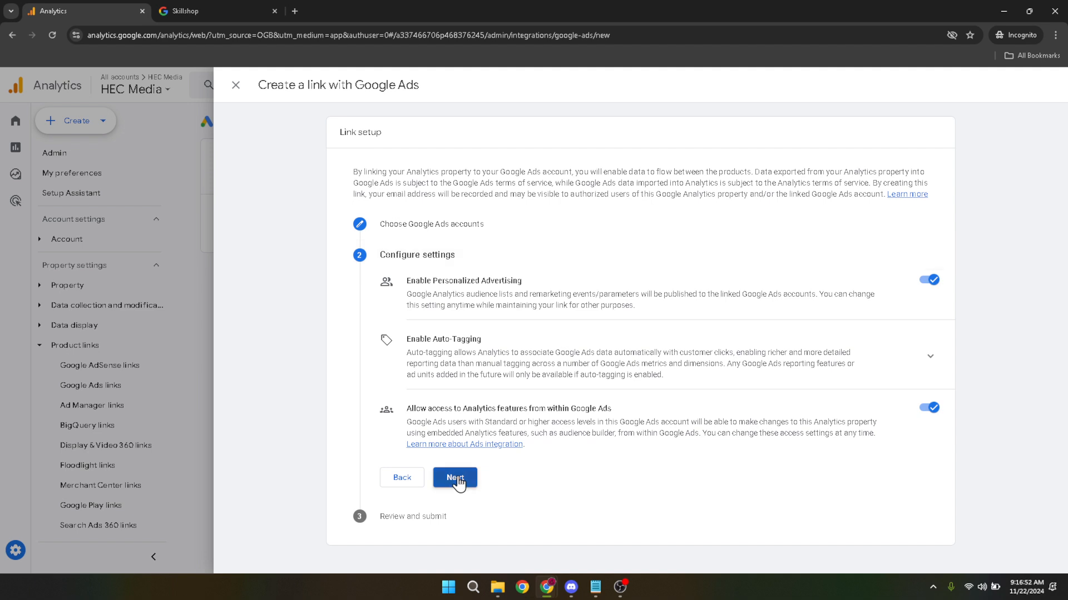
scroll(470, 449, down, 2)
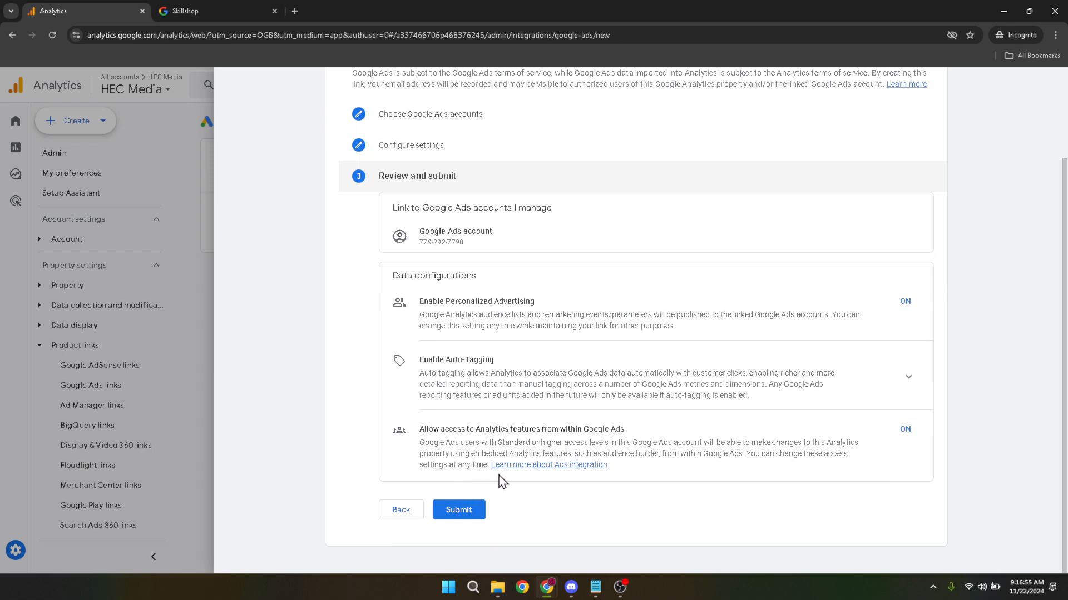
click(463, 517)
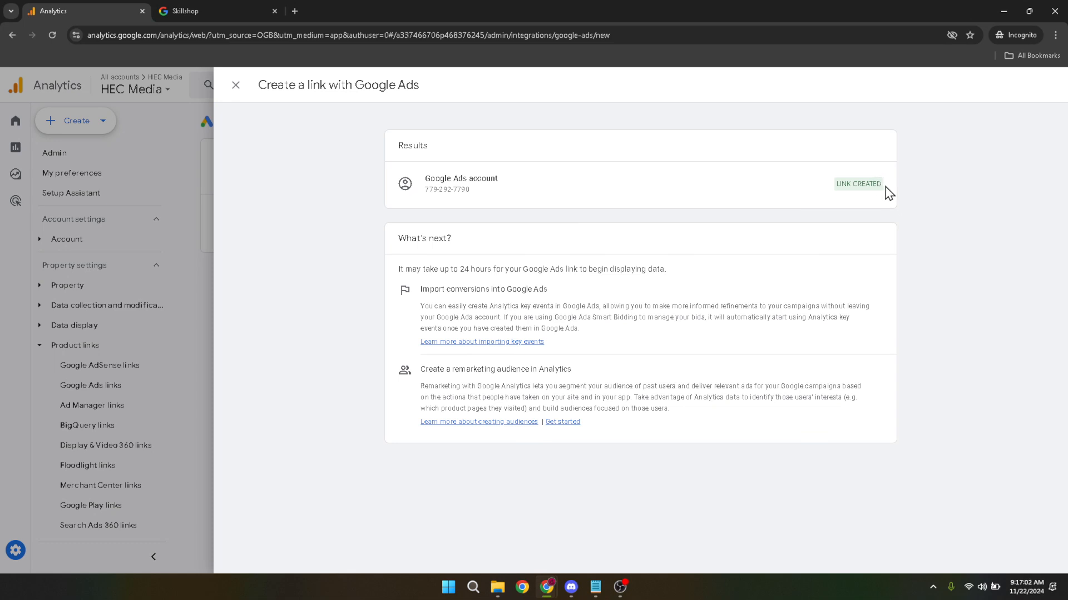
Check the new link's status, close the link results, and return to the Analytics home page
drag(885, 189, 838, 192)
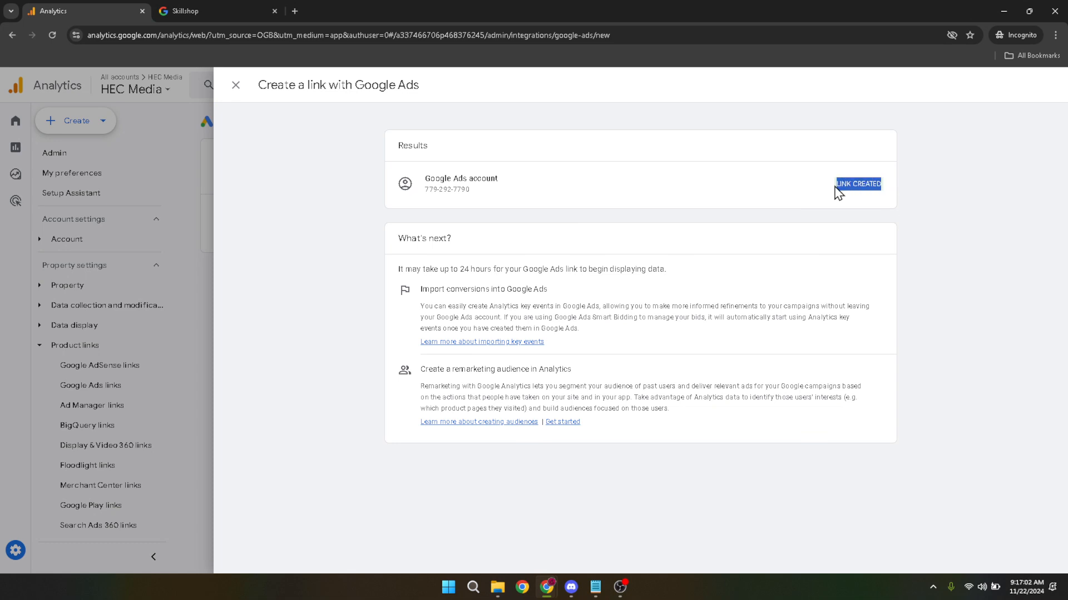
click(936, 199)
click(236, 91)
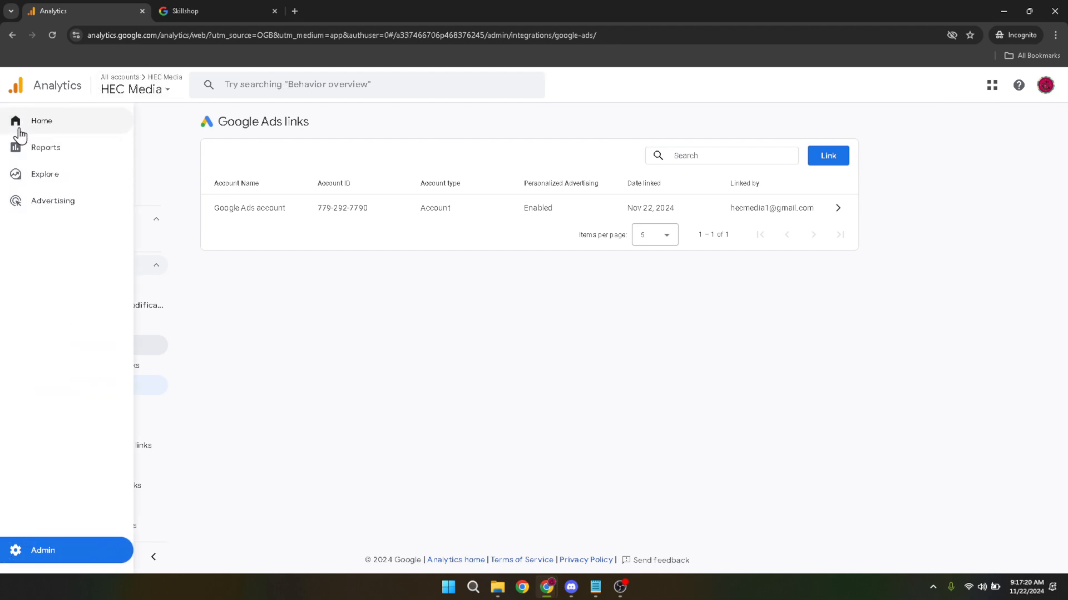
click(31, 129)
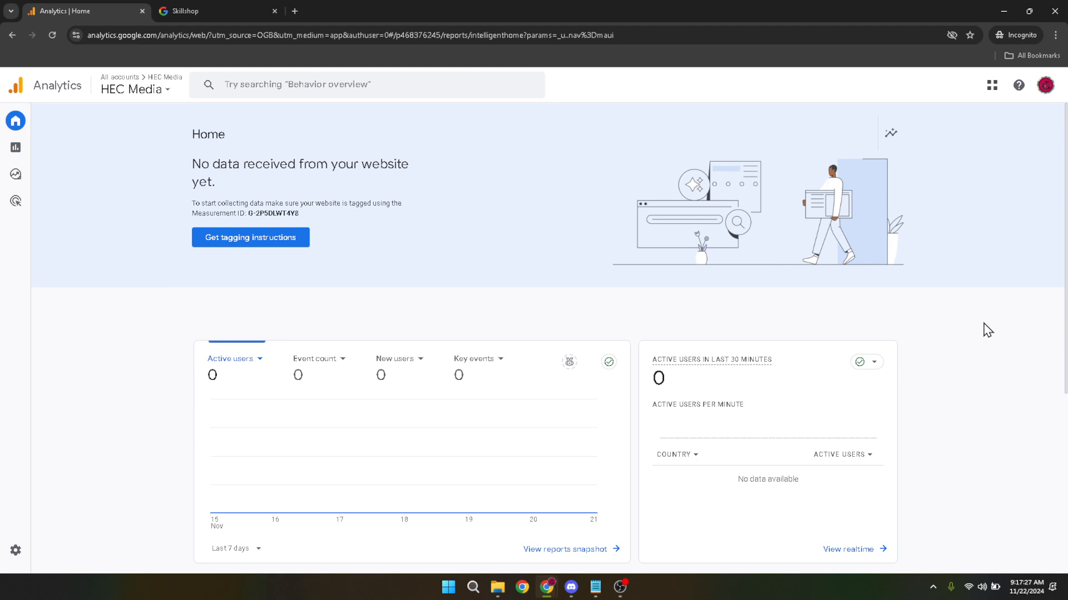
Sign out of the Google account and go back to google.com
click(1045, 88)
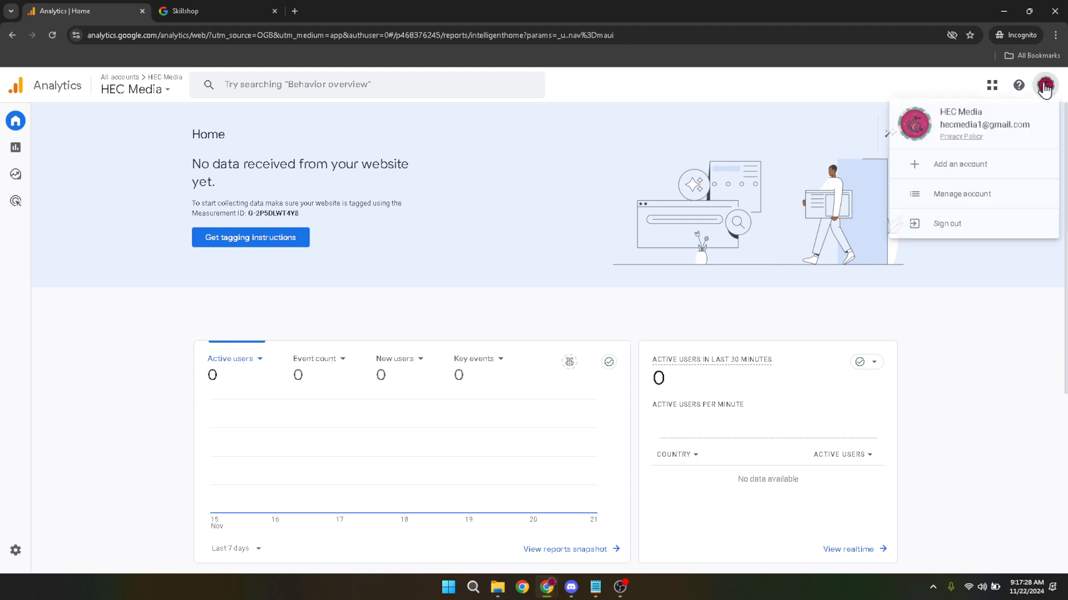
click(939, 233)
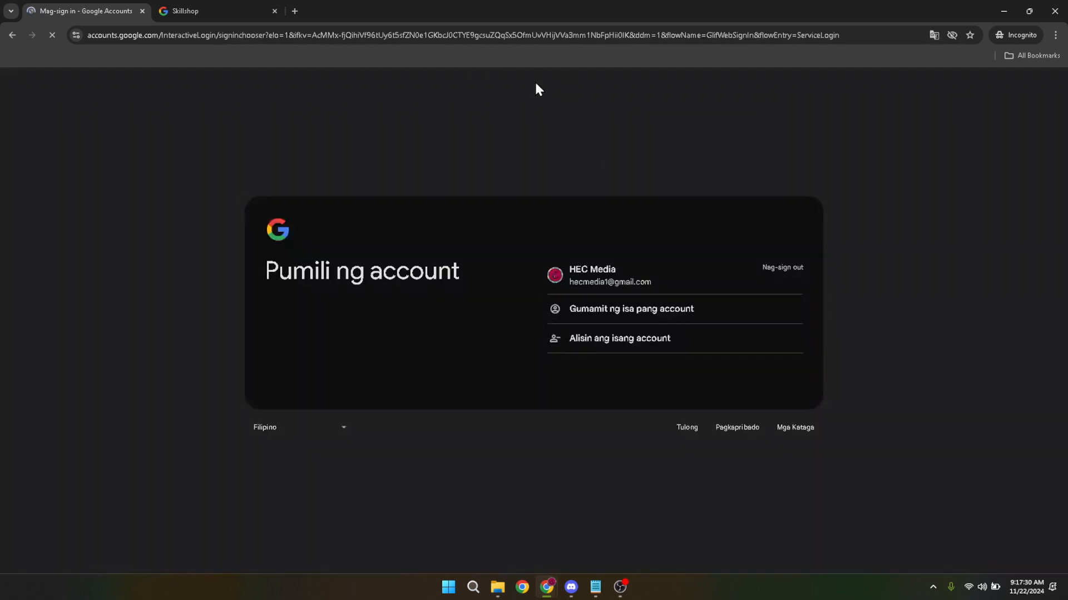
click(547, 39)
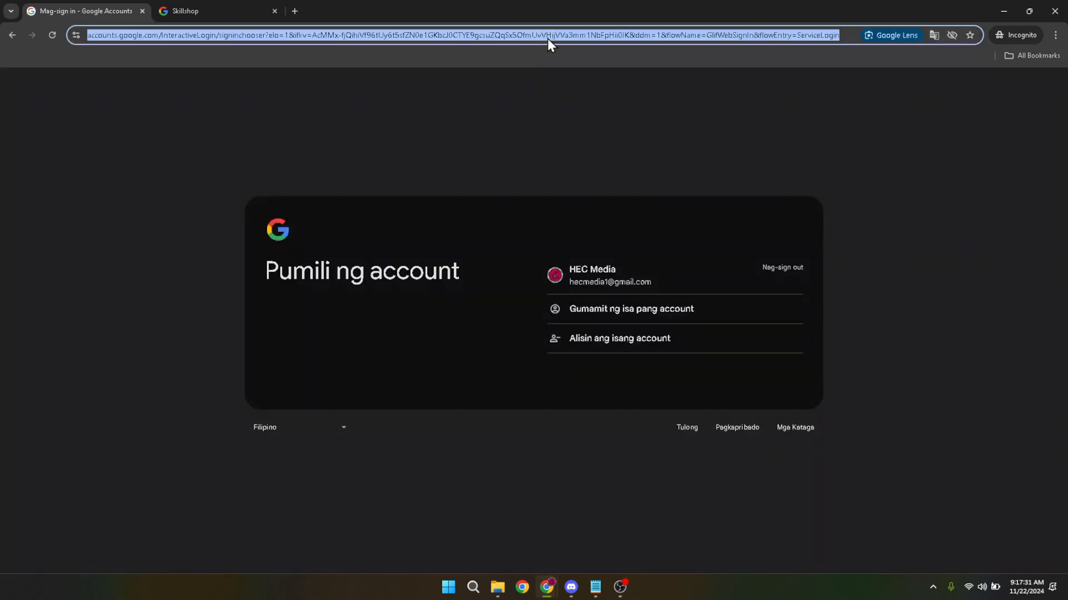
text(goo)
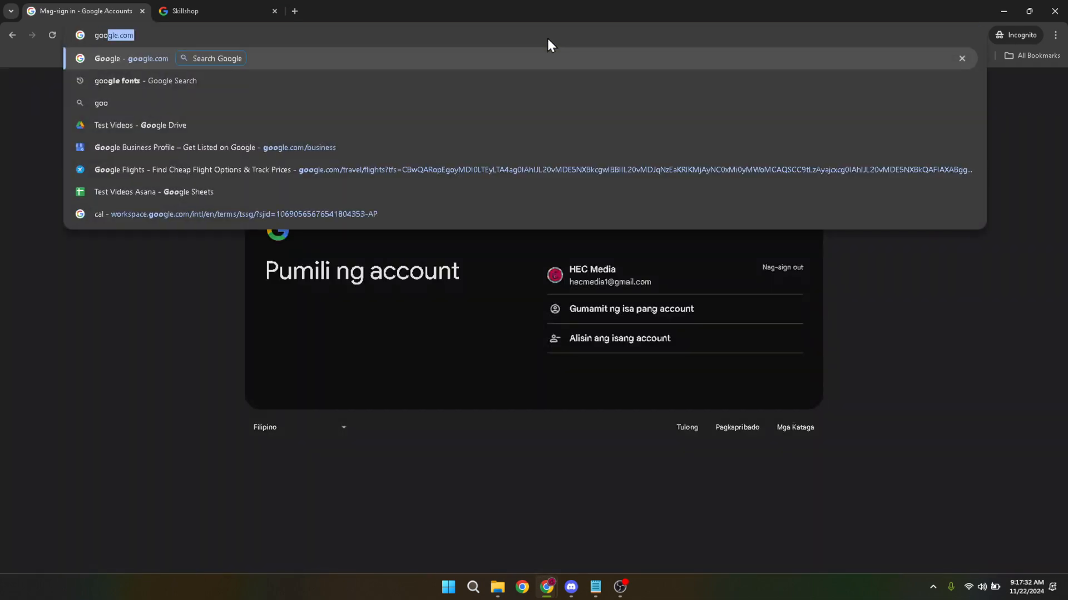
key(Return)
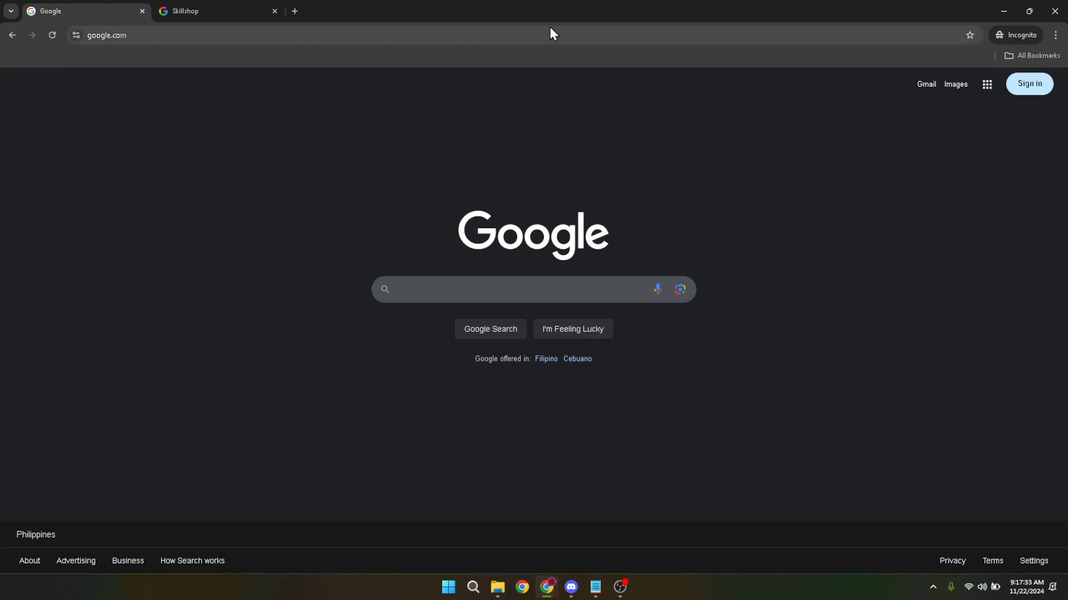
Look through the Google apps list for Google Analytics, and close the list
click(988, 93)
scroll(970, 245, down, 6)
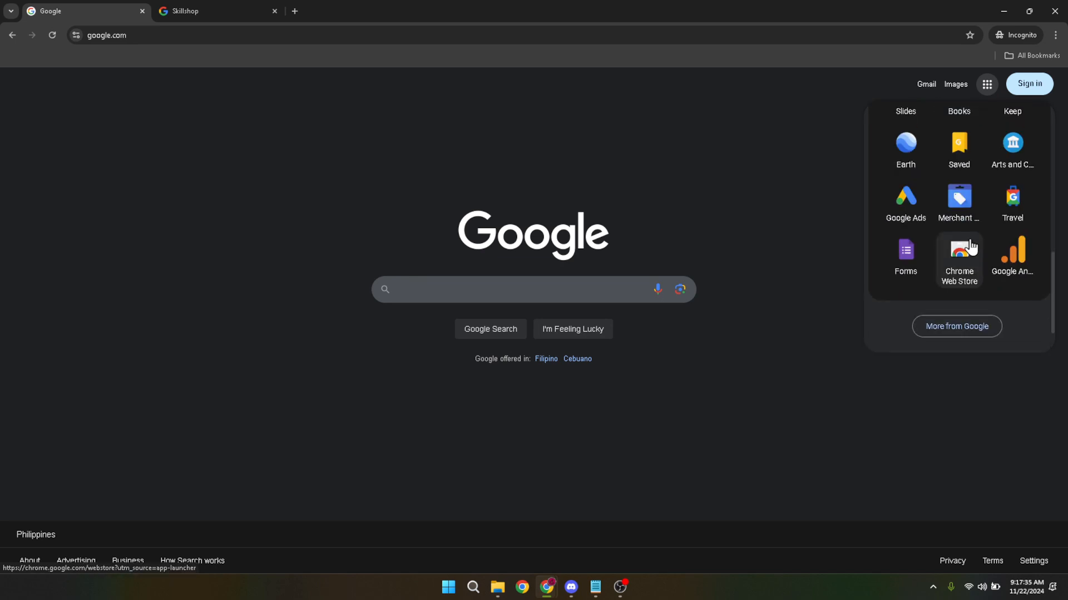
scroll(952, 242, up, 4)
scroll(948, 243, down, 2)
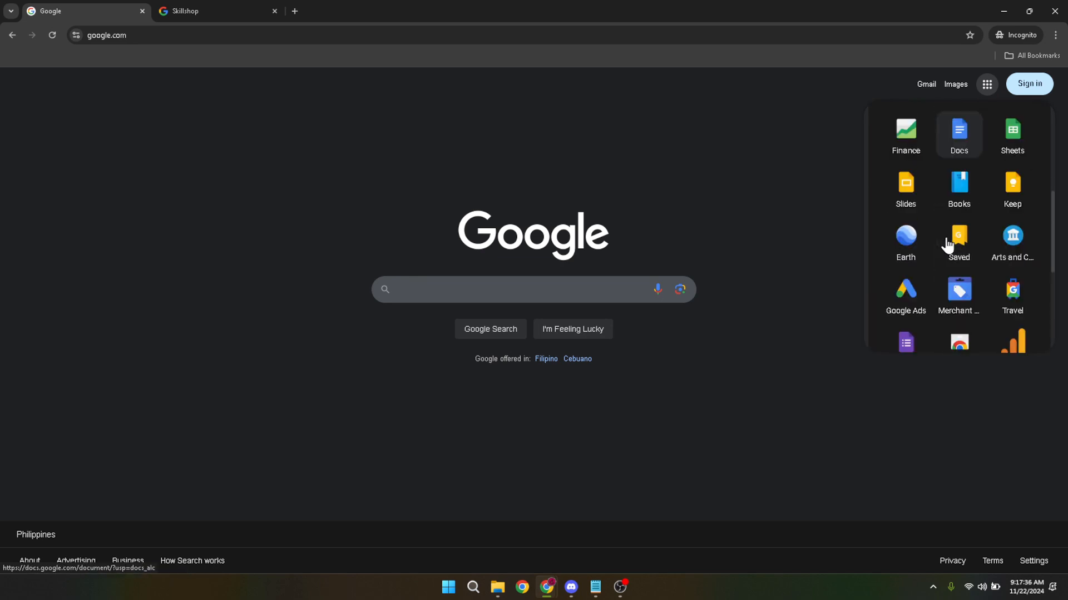
scroll(947, 243, down, 2)
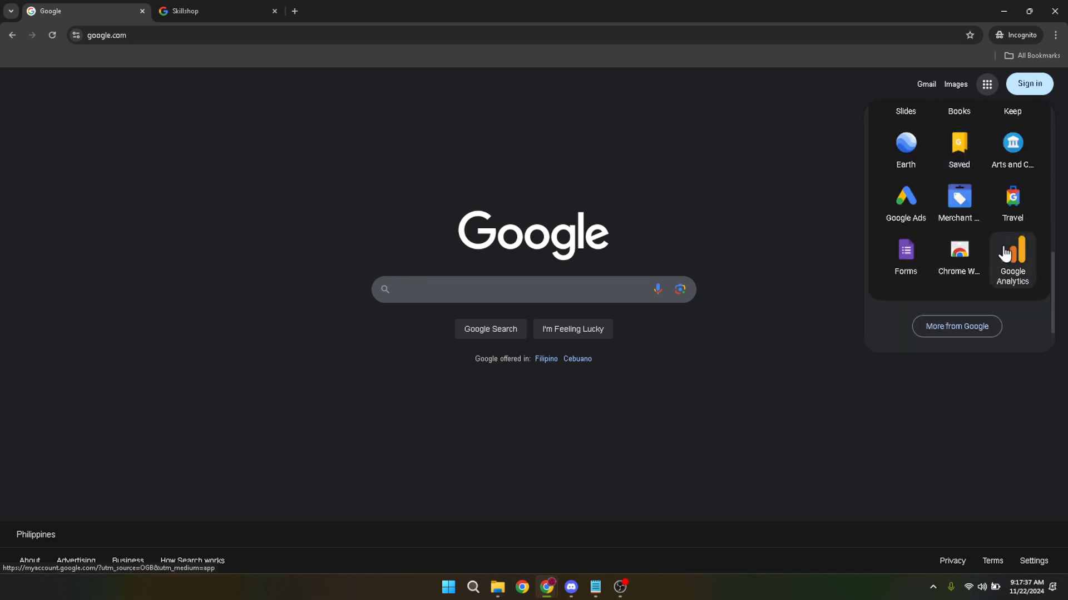
drag(1006, 256, 949, 117)
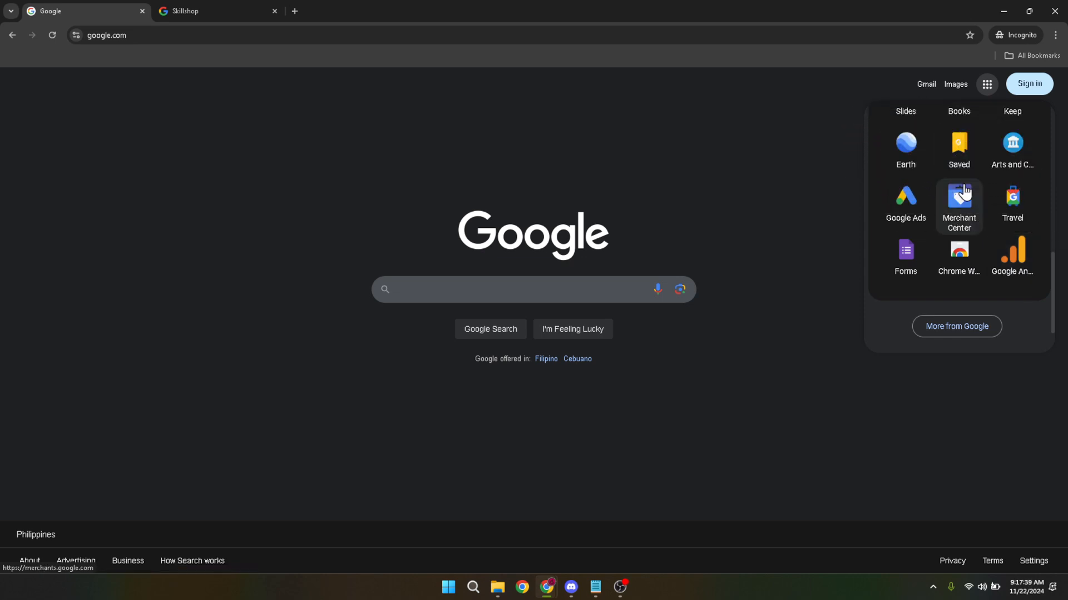
scroll(996, 222, up, 5)
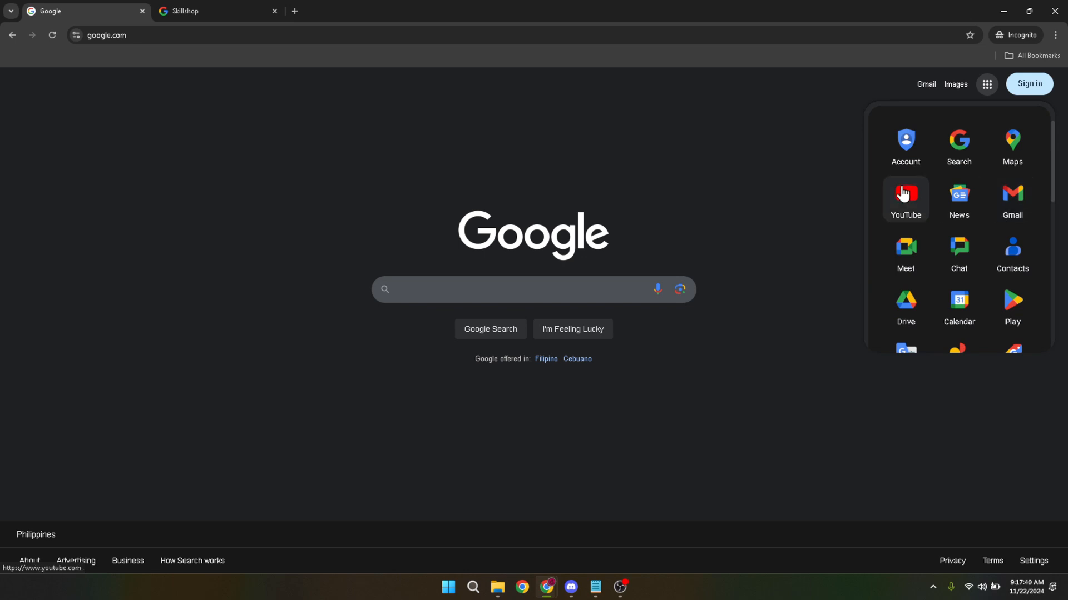
click(814, 175)
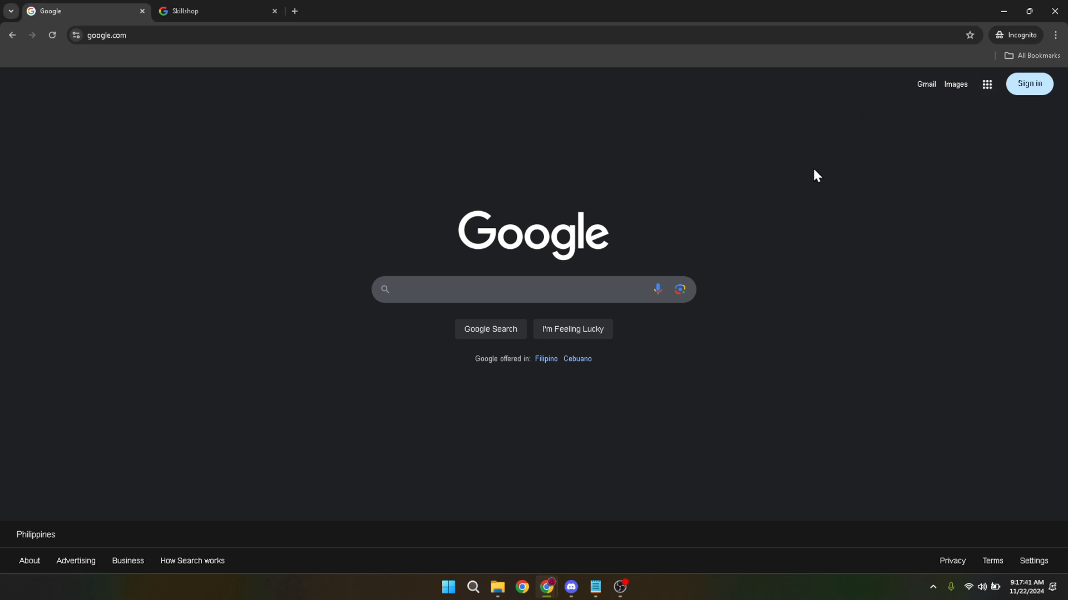